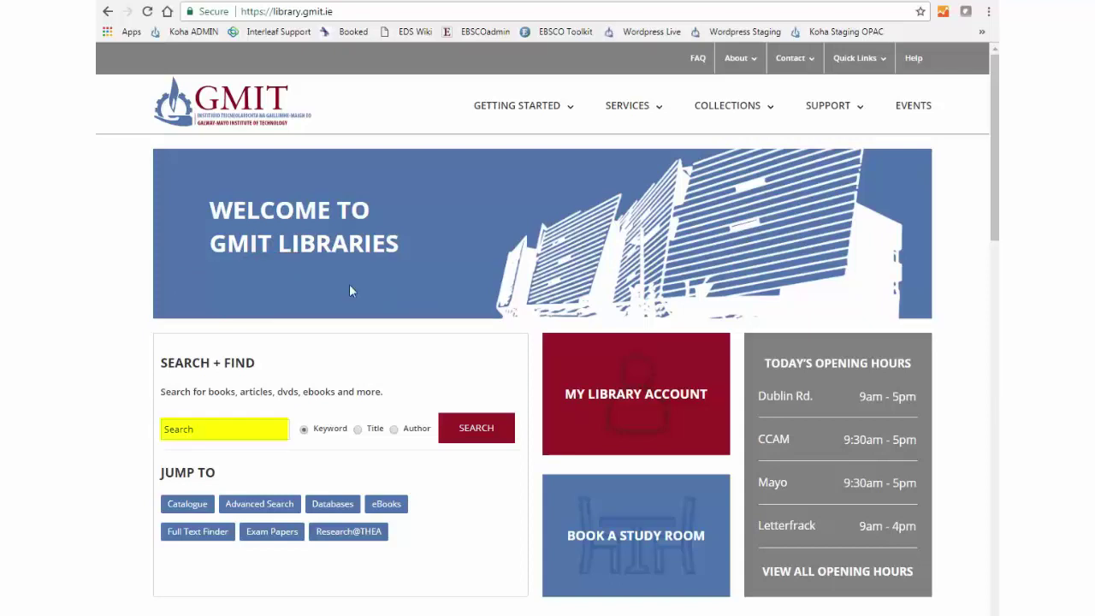
Enter 'make that grade irish company law' in the library search box as a title search.
{"action": "left_click", "coordinate": [216, 428]}
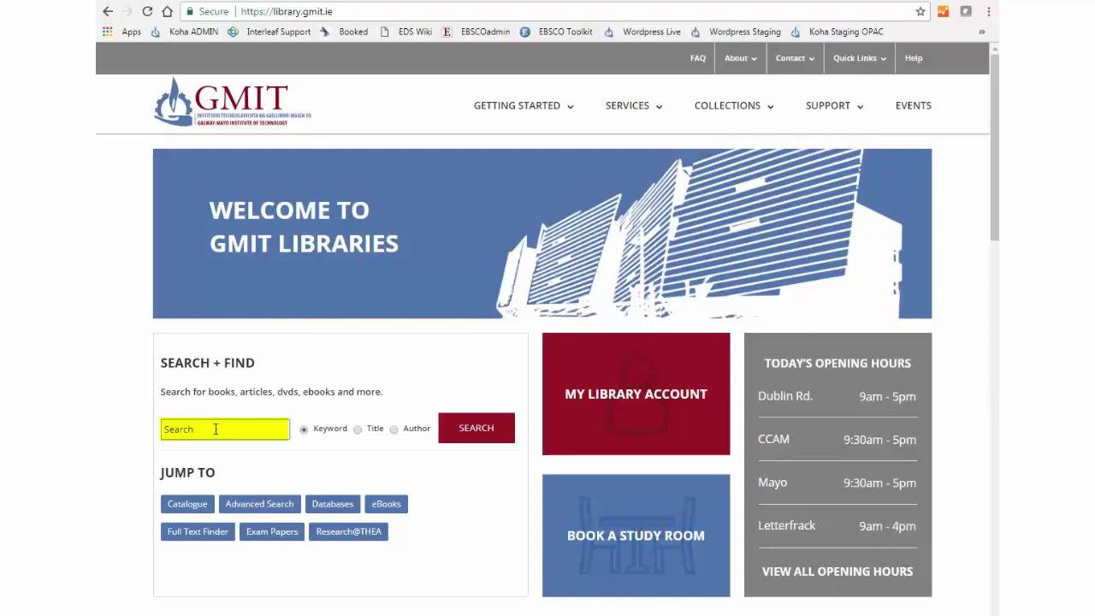
{"action": "type", "text": "ka"}
{"action": "key", "text": "BackSpace"}
{"action": "type", "text": "m"}
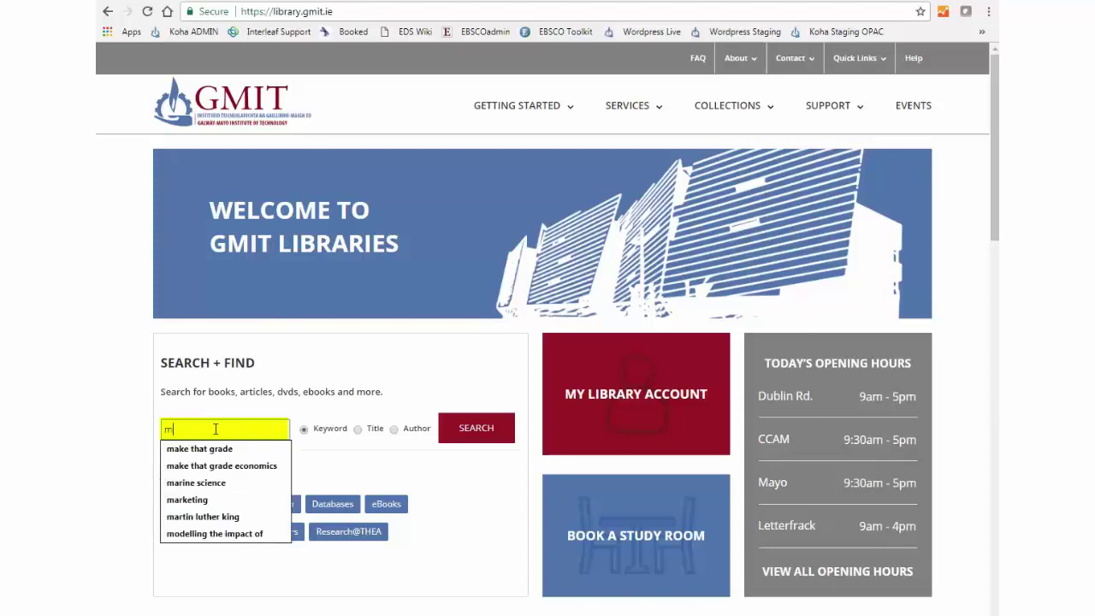
{"action": "type", "text": "ake th"}
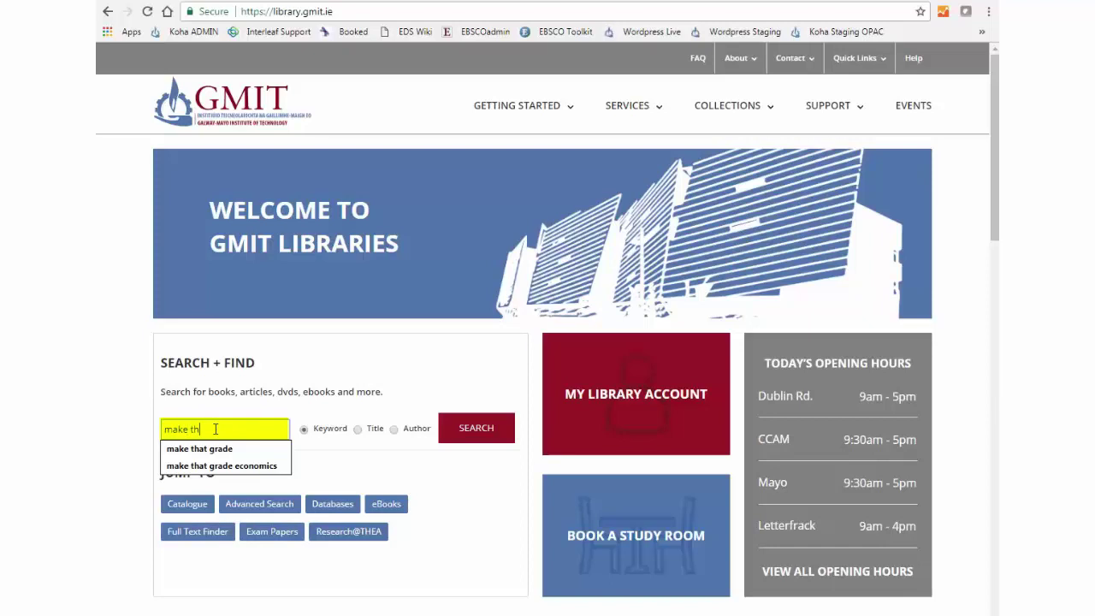
{"action": "type", "text": "atgra"}
{"action": "type", "text": "de irish"}
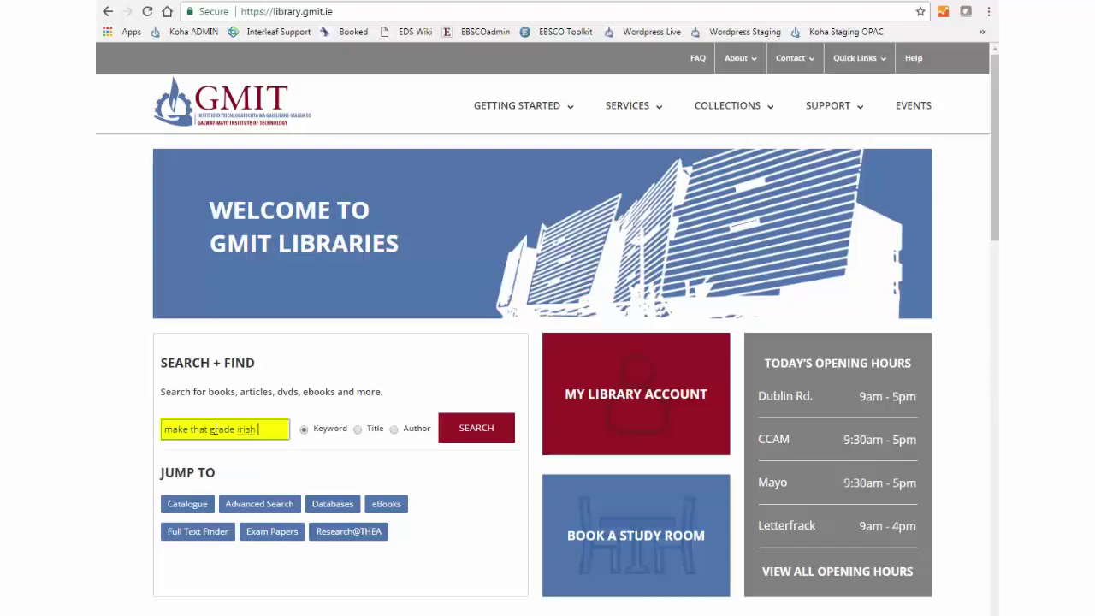
{"action": "type", "text": " compa"}
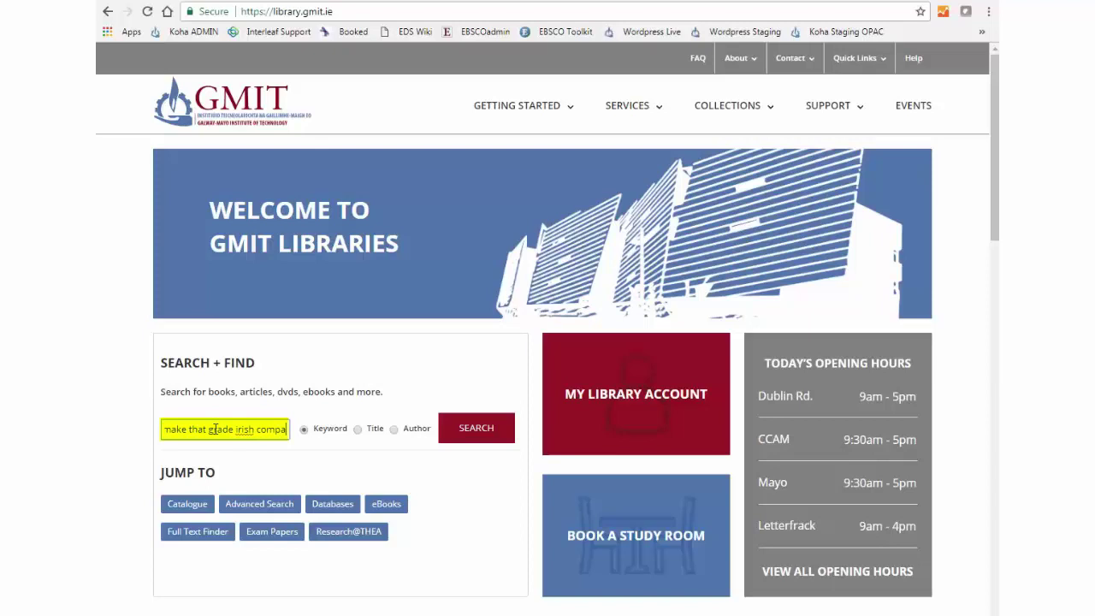
{"action": "type", "text": "ny law"}
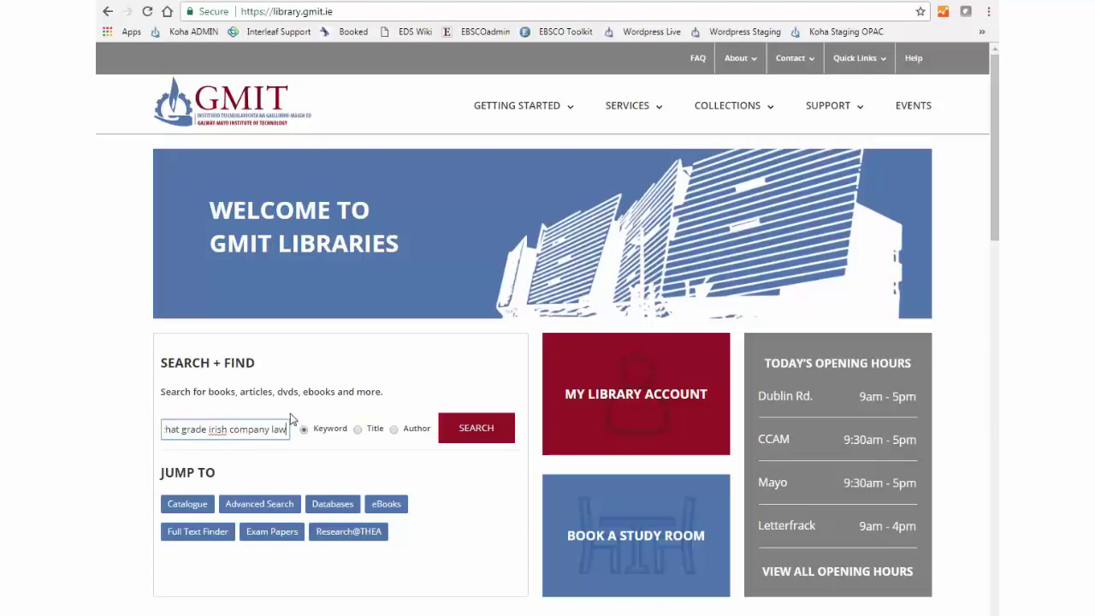
{"action": "left_click", "coordinate": [358, 433]}
{"action": "left_click", "coordinate": [359, 433]}
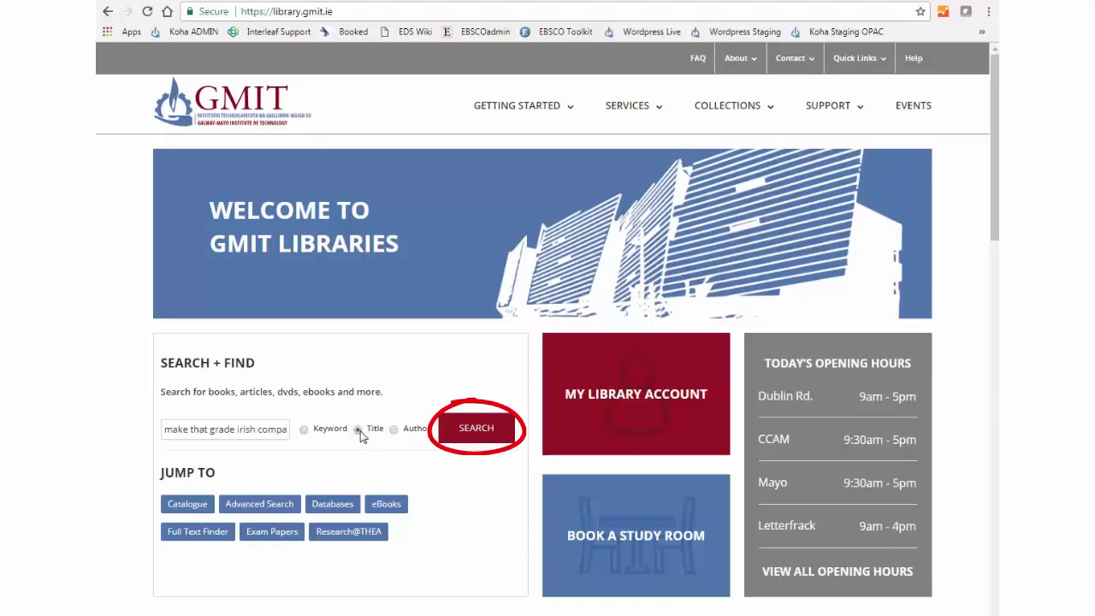
Run the title search and wait for EBSCO's four results to appear.
{"action": "left_click", "coordinate": [468, 437]}
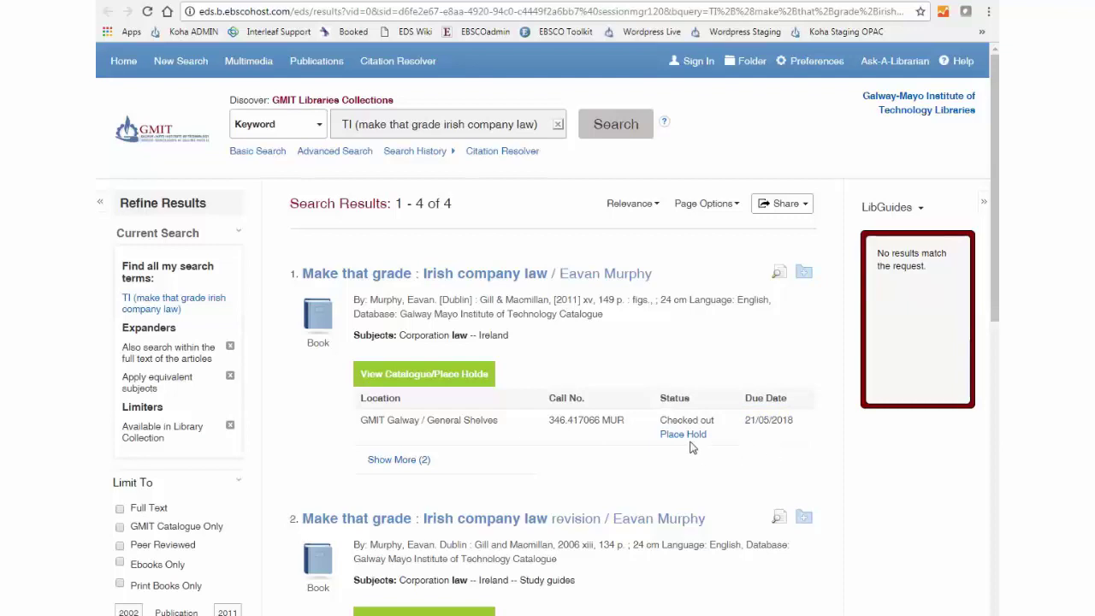
{"action": "left_click_drag", "start_coordinate": [397, 434], "coordinate": [402, 436]}
Expand the first result's holdings to show all three checked-out GMIT Galway copies.
{"action": "left_click", "coordinate": [401, 462]}
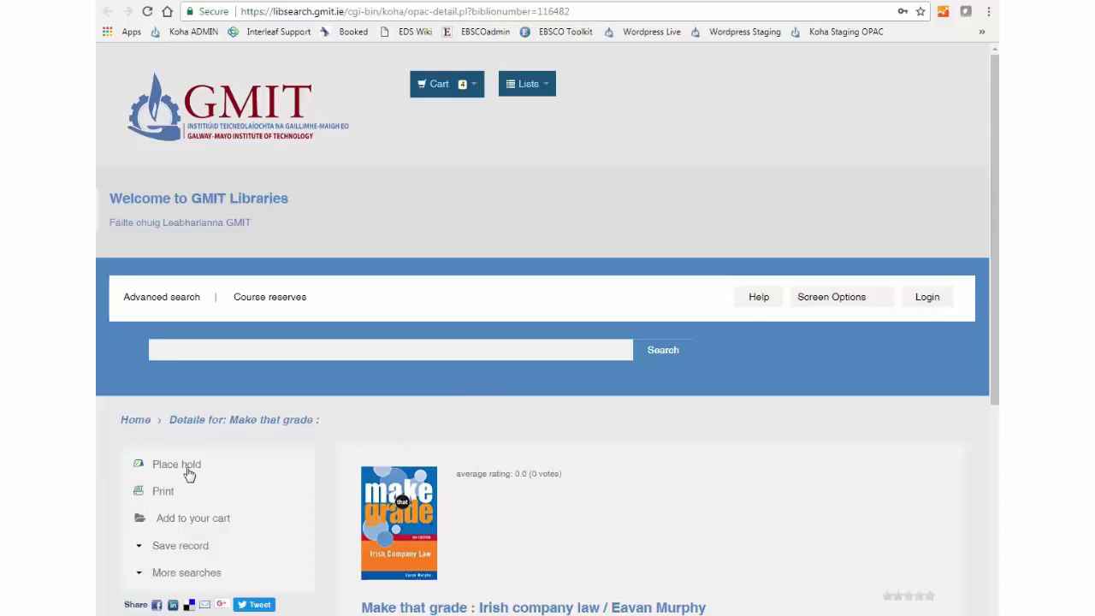
Request a hold on Make that grade from its Koha catalogue record.
{"action": "left_click", "coordinate": [189, 471]}
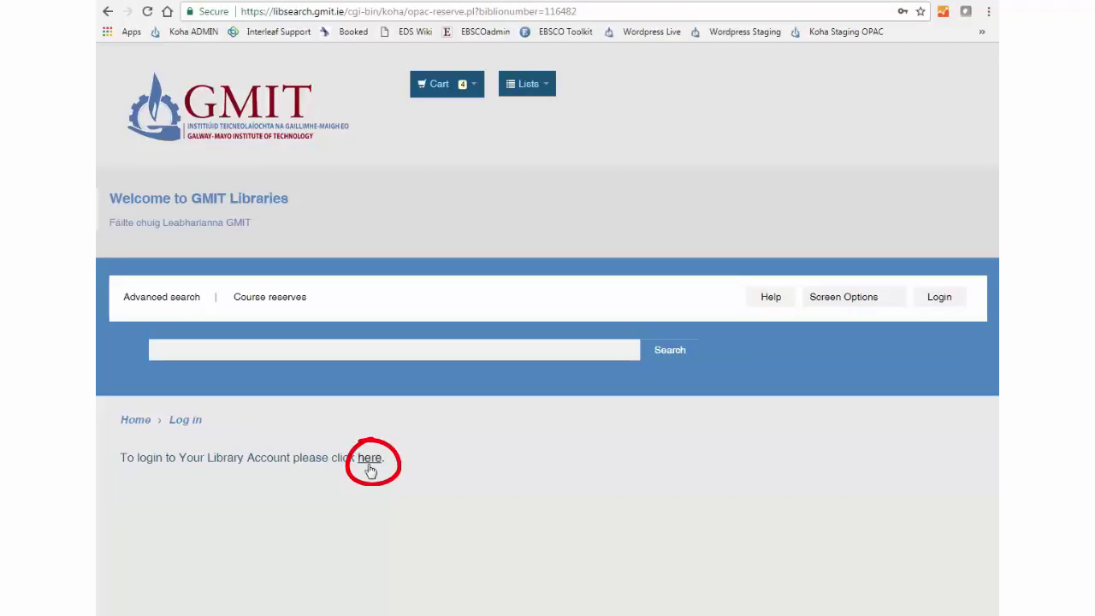
Log in to the GMIT library account with the GMIT email and network password.
{"action": "left_click", "coordinate": [371, 464]}
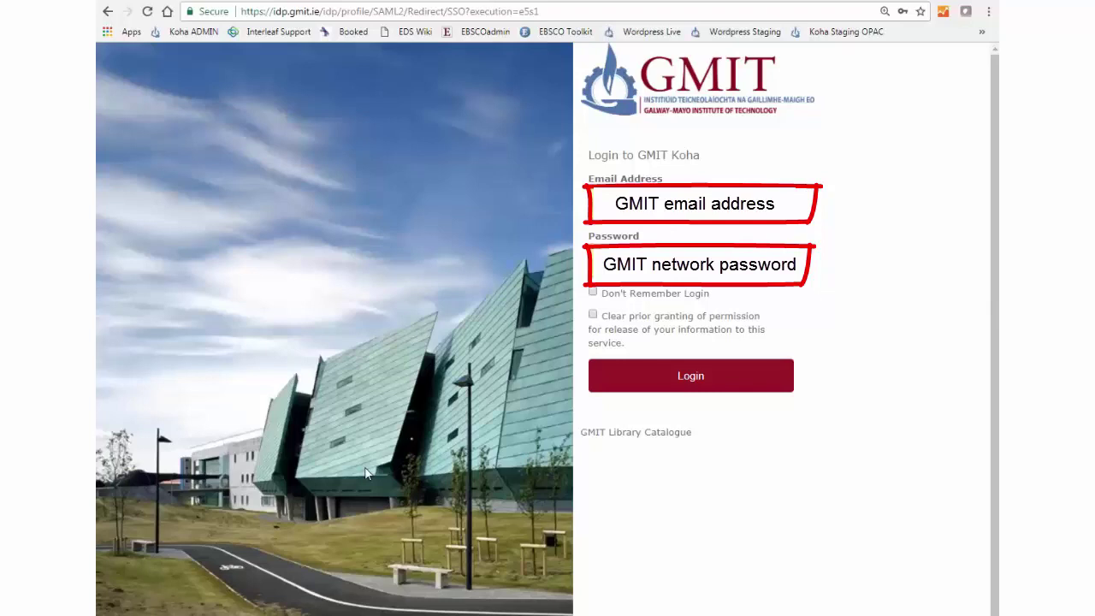
{"action": "left_click", "coordinate": [694, 380]}
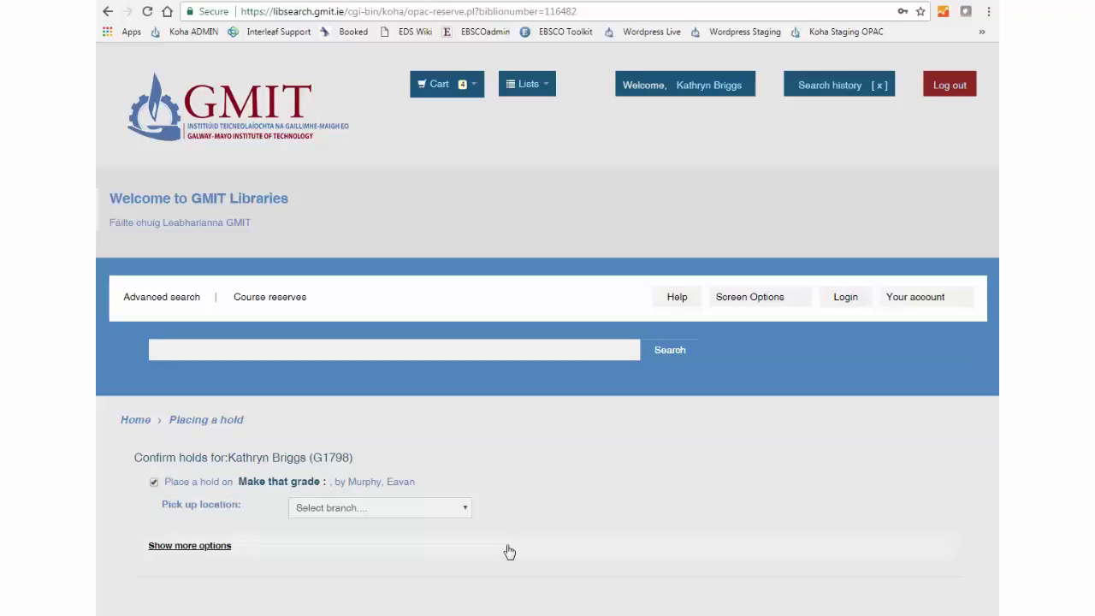
Choose GMIT Galway in the Pick up location dropdown.
{"action": "left_click", "coordinate": [463, 511]}
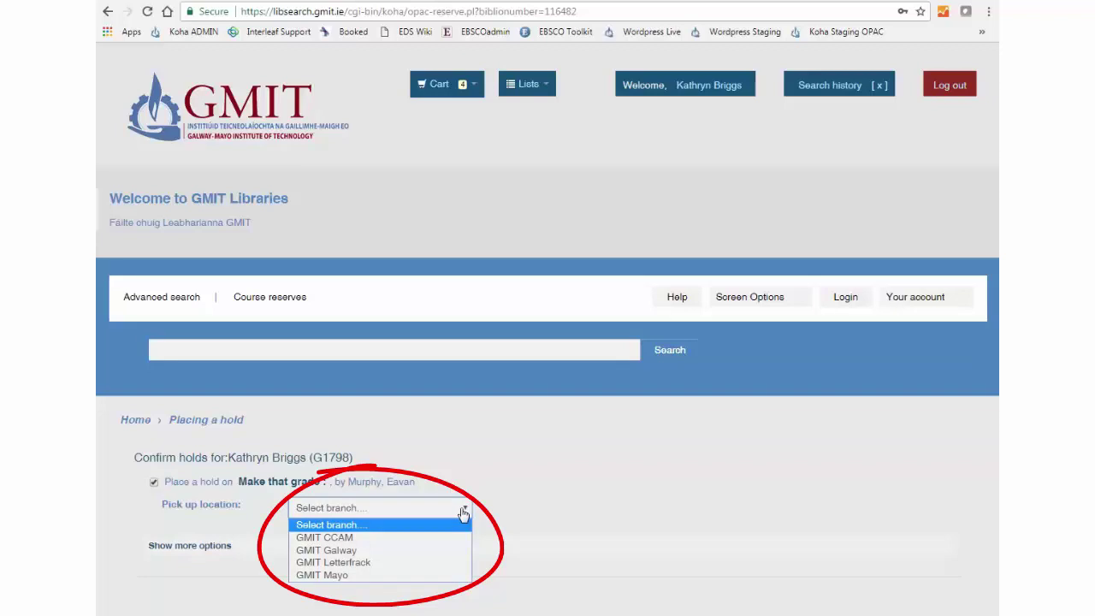
{"action": "left_click", "coordinate": [421, 558]}
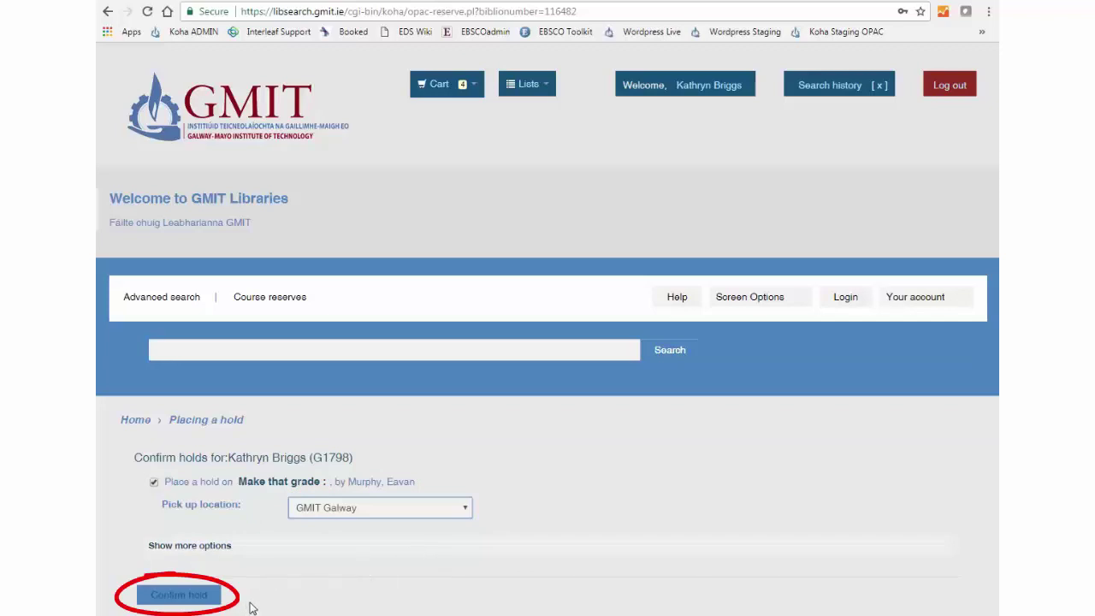
Confirm the hold and check it appears pending in the account's Holds list.
{"action": "left_click", "coordinate": [193, 604]}
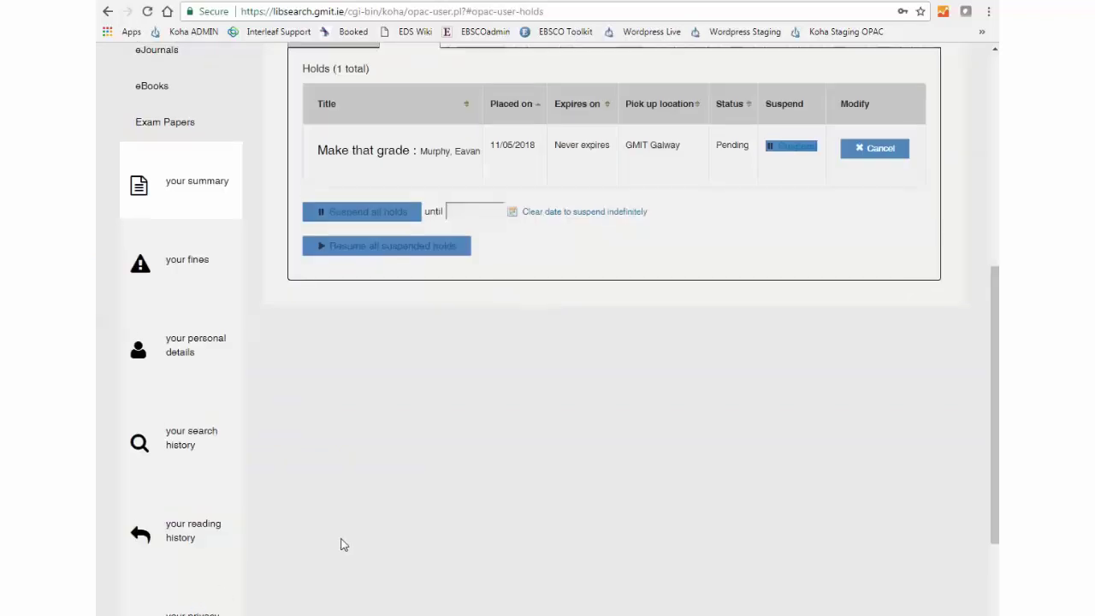
{"action": "scroll", "coordinate": [342, 545], "scroll_direction": "up", "scroll_amount": 1}
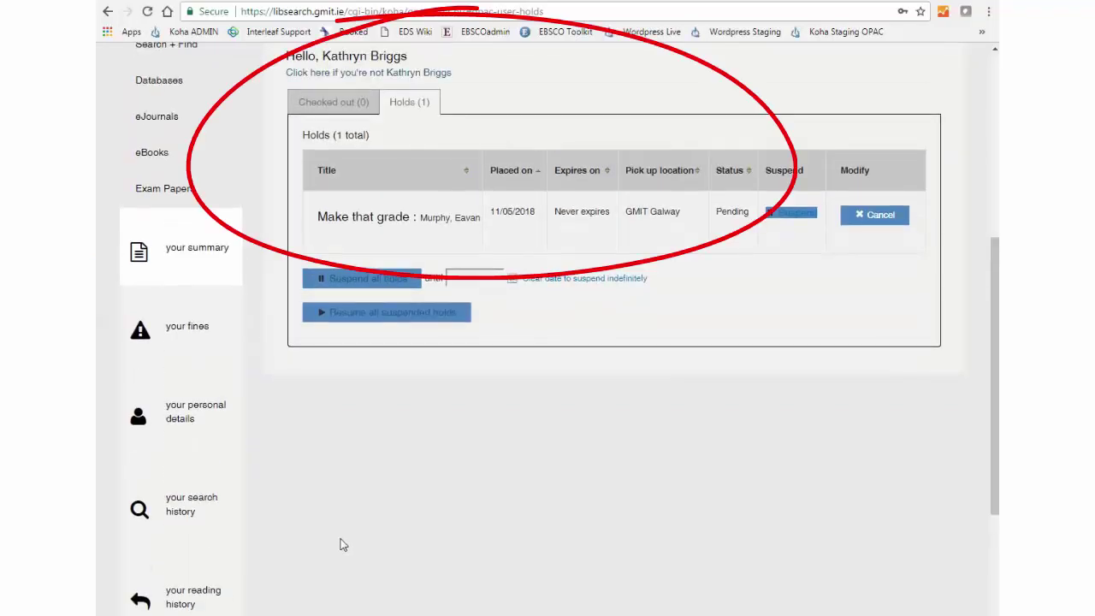